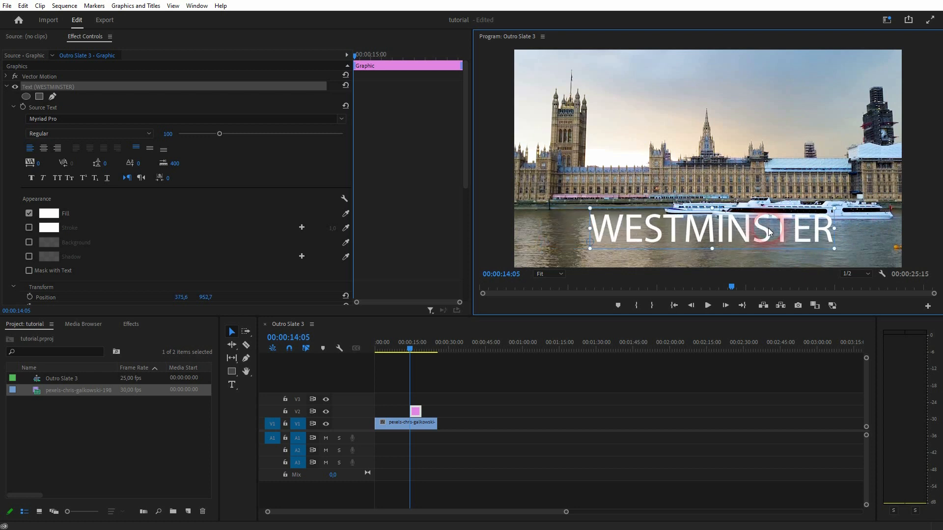
Extend the WESTMINSTER title clip on V2 to start at 00:00:00:00 and span the full length of the river video.
click(722, 263)
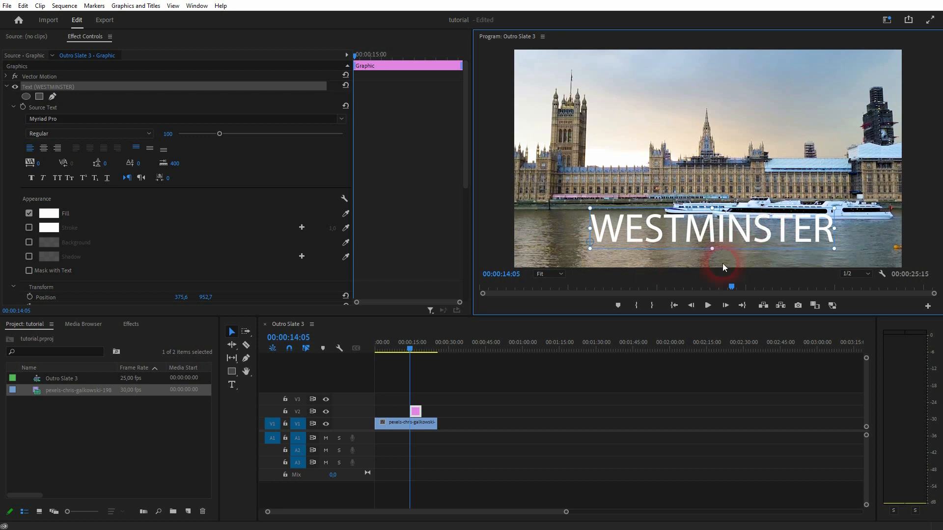
click(554, 274)
click(549, 328)
drag(933, 121, 934, 161)
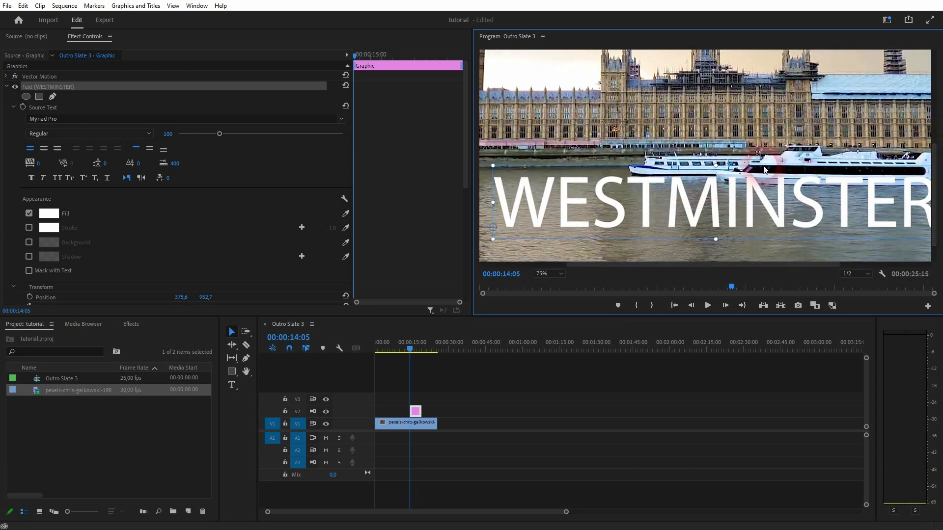
drag(411, 348, 332, 363)
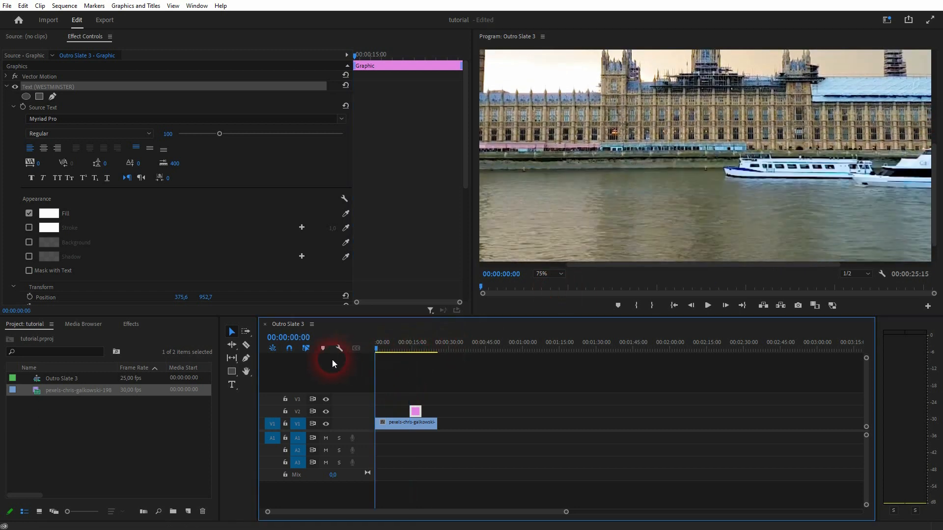
drag(411, 411, 437, 411)
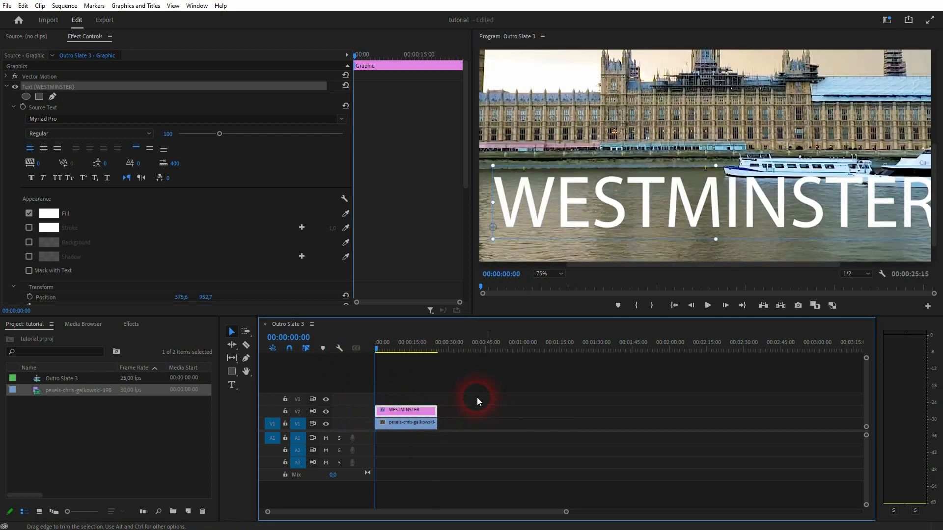
drag(641, 263, 704, 265)
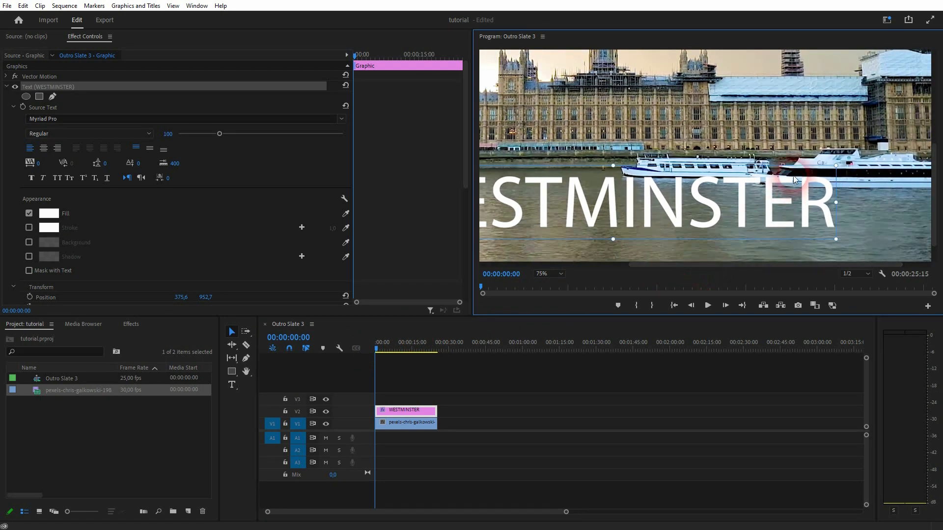
Apply the default transition to the start of the WESTMINSTER title clip and play back the opening seconds.
right_click(377, 410)
click(426, 473)
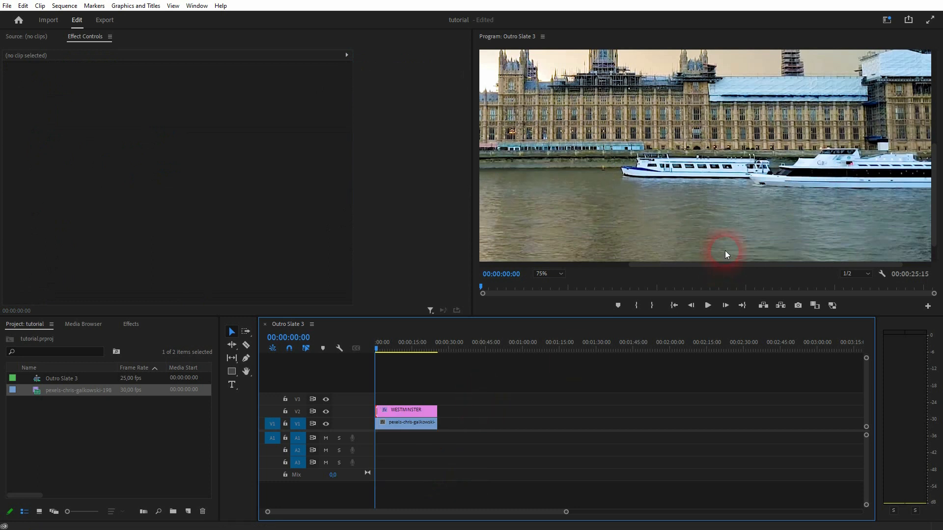
key(space)
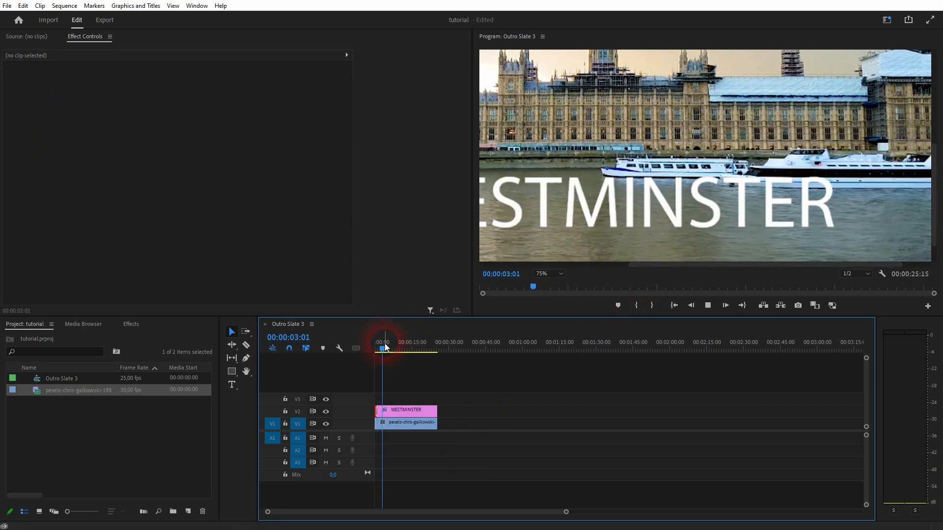
drag(387, 349, 340, 355)
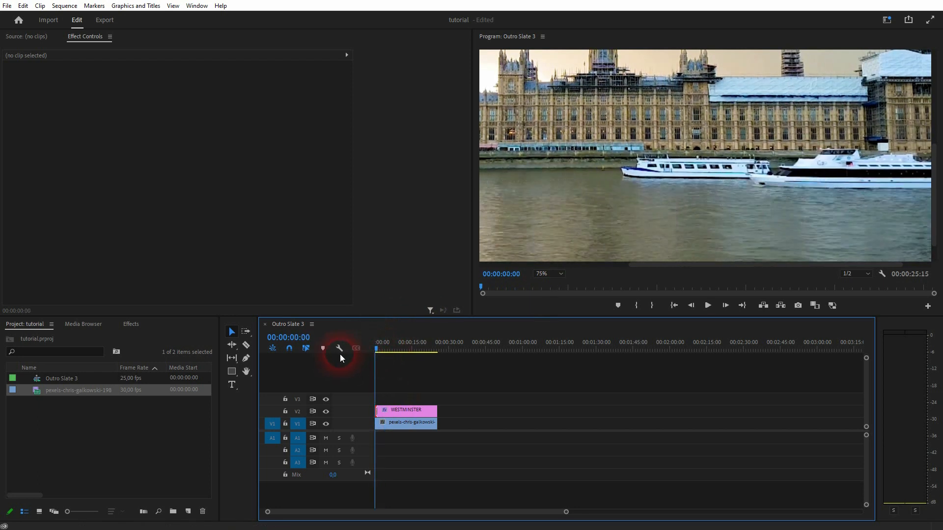
Duplicate the river video clip from V1 onto V3, directly above the title and aligned with the original.
click(394, 423)
drag(397, 423, 399, 400)
click(389, 399)
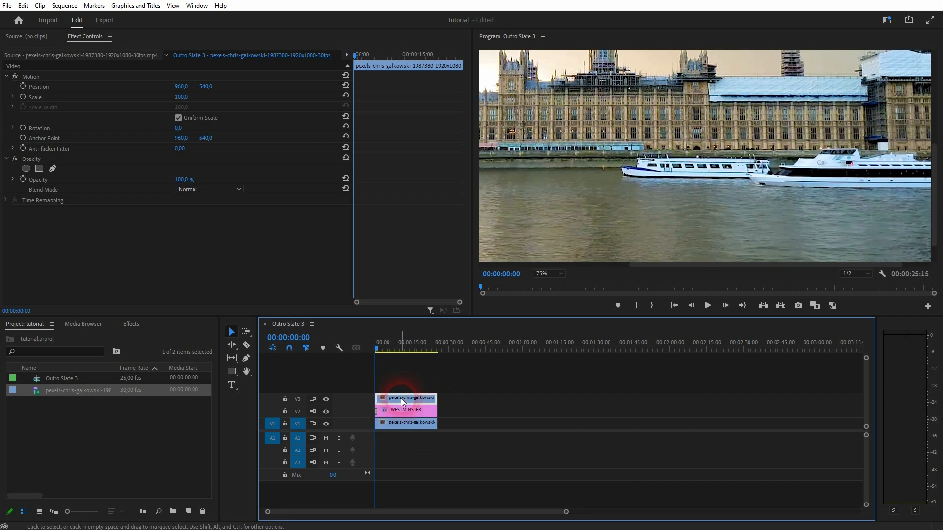
Temporarily hide track V3 and show it again to compare the frame with and without the duplicate video.
mouse_move(405, 344)
mouse_down()
mouse_move(376, 350)
mouse_move(432, 349)
mouse_move(334, 349)
mouse_move(391, 350)
mouse_up()
click(325, 399)
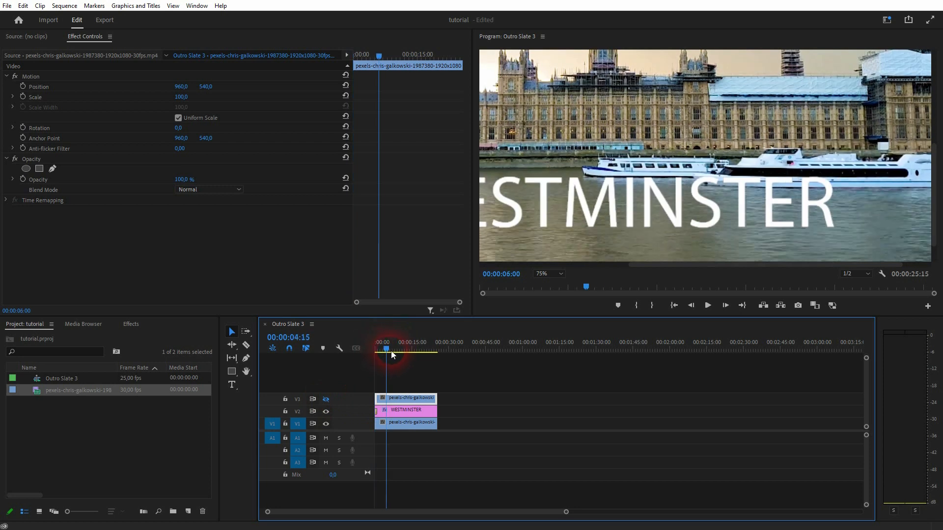
click(325, 399)
click(328, 399)
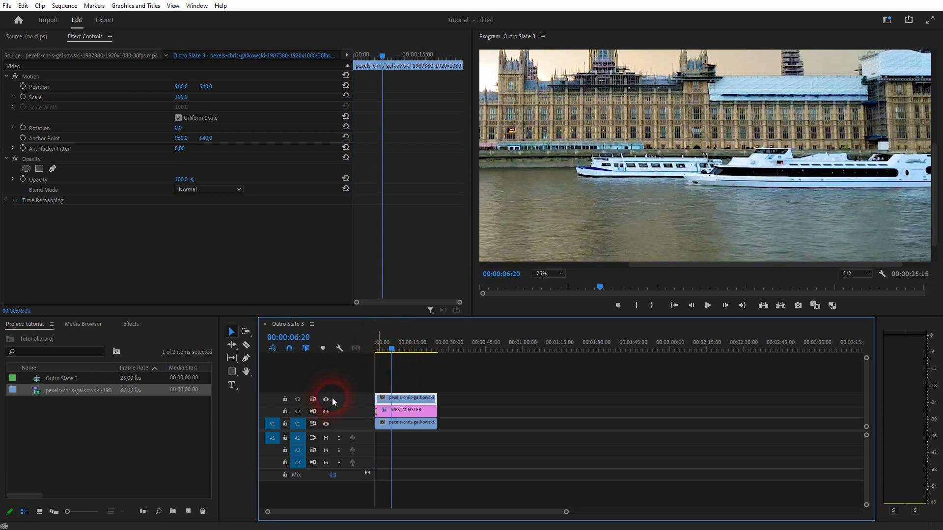
drag(392, 345, 348, 349)
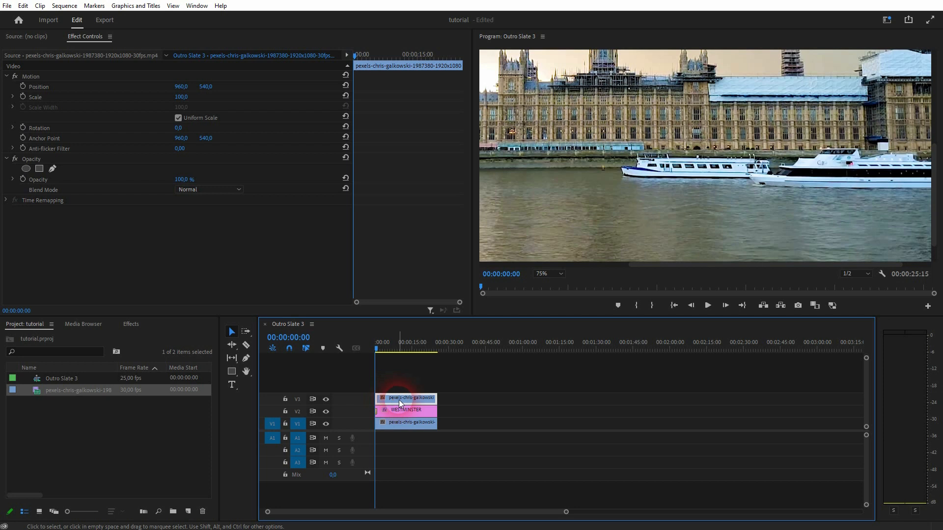
Draw a closed free-form opacity mask around the large white boat on the V3 video clip at 00:00:00:00.
drag(691, 265, 698, 171)
click(287, 158)
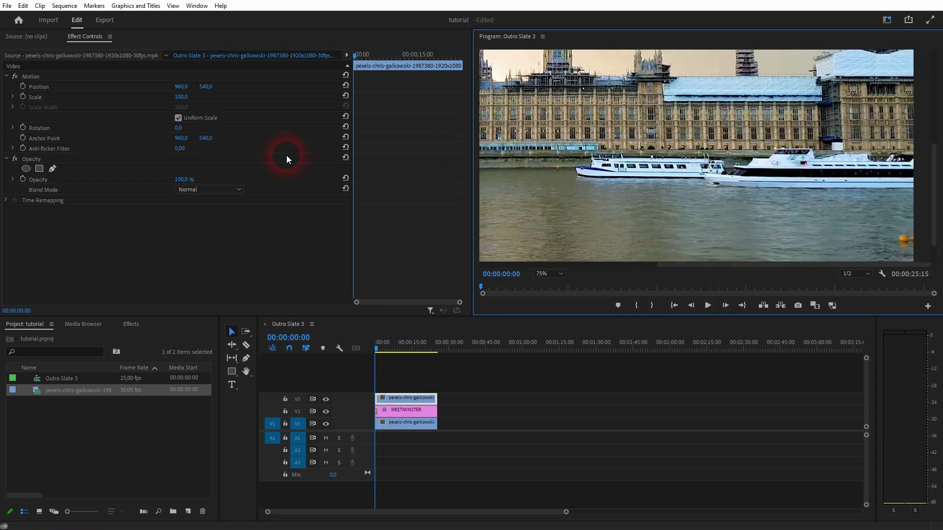
click(392, 397)
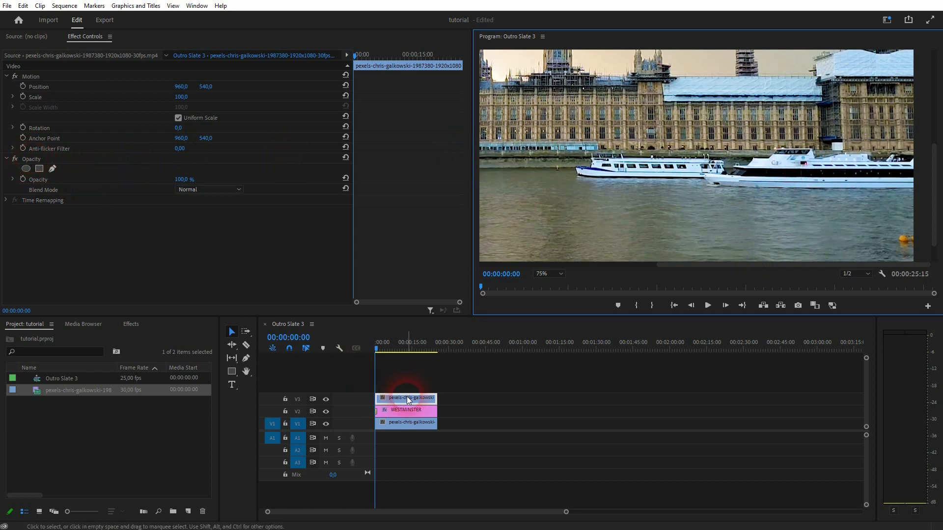
click(25, 168)
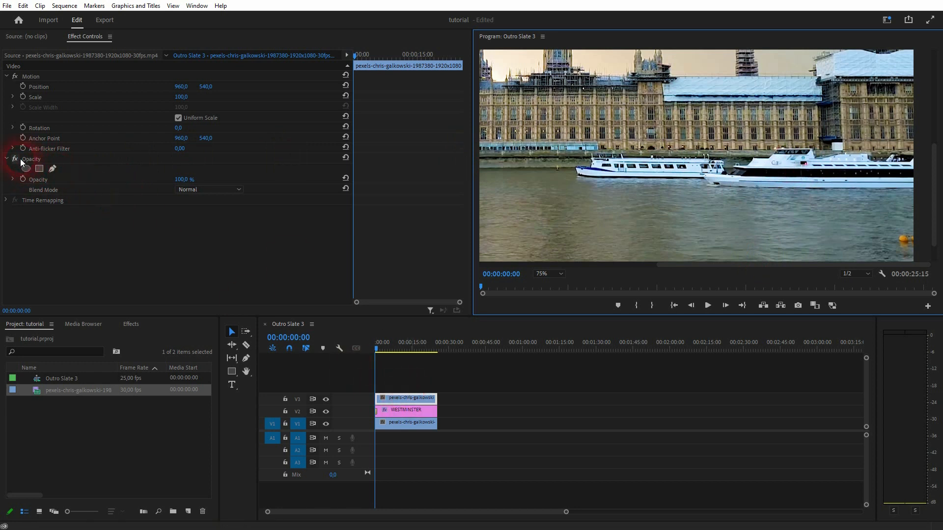
click(7, 158)
click(7, 158)
click(52, 169)
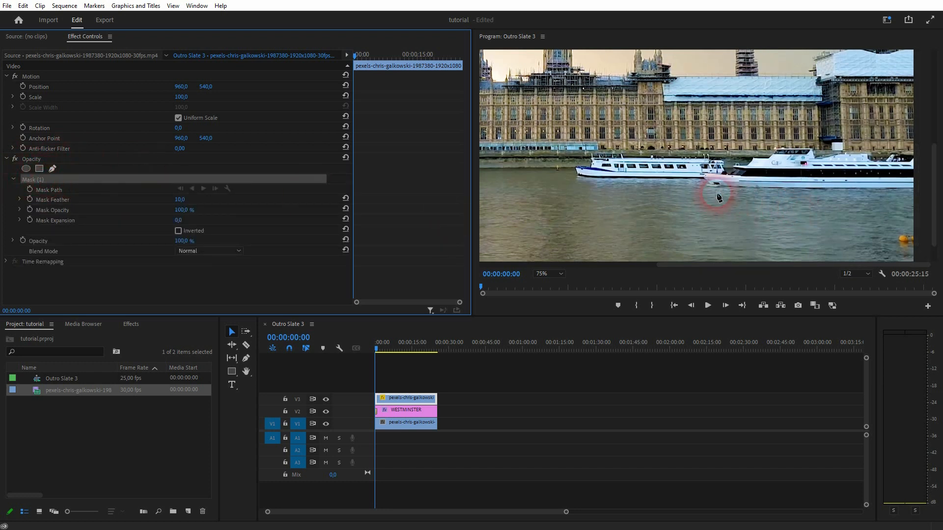
click(708, 184)
click(913, 187)
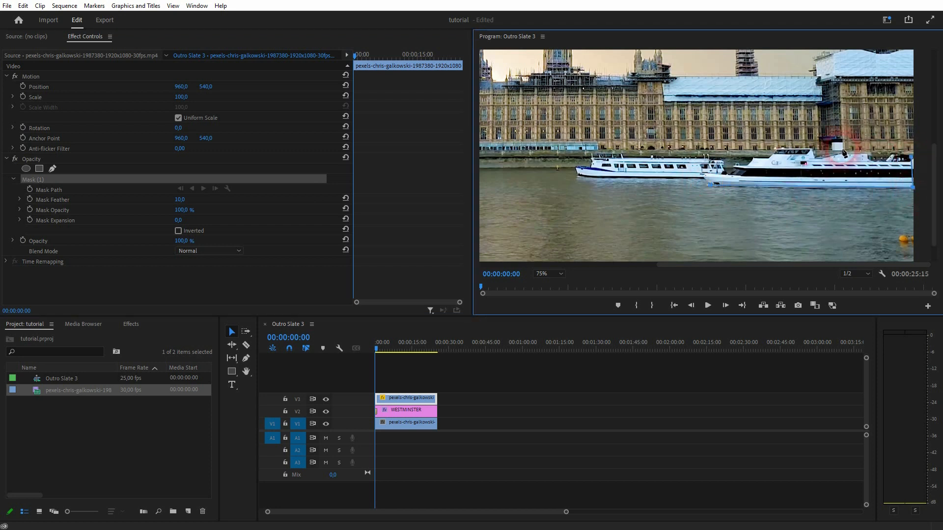
click(774, 148)
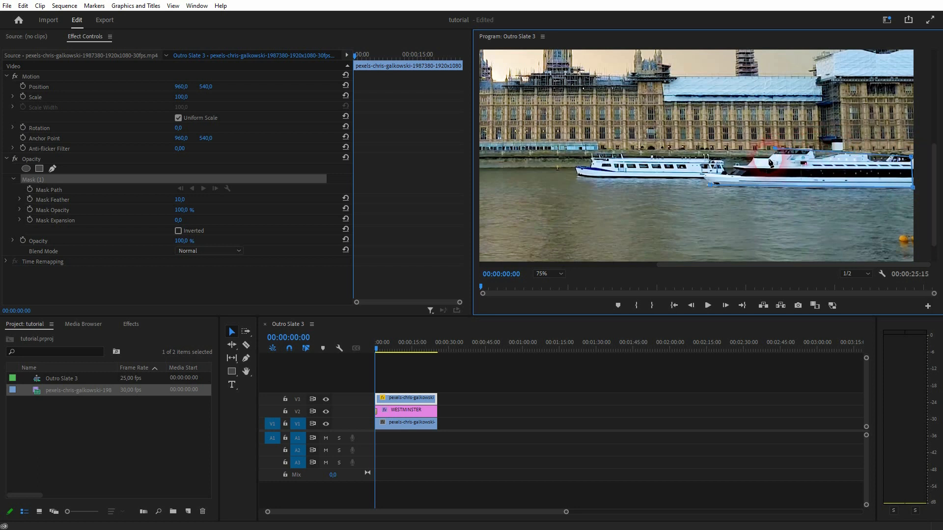
click(750, 157)
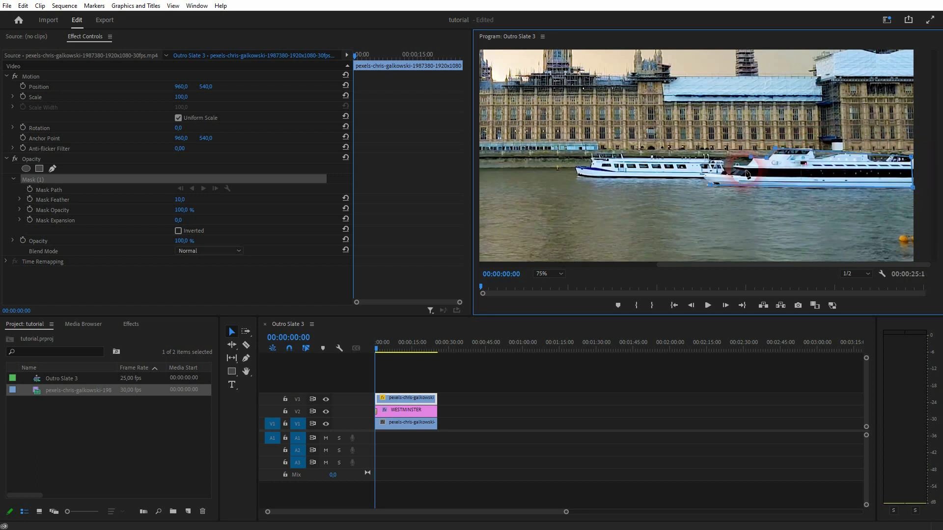
click(736, 166)
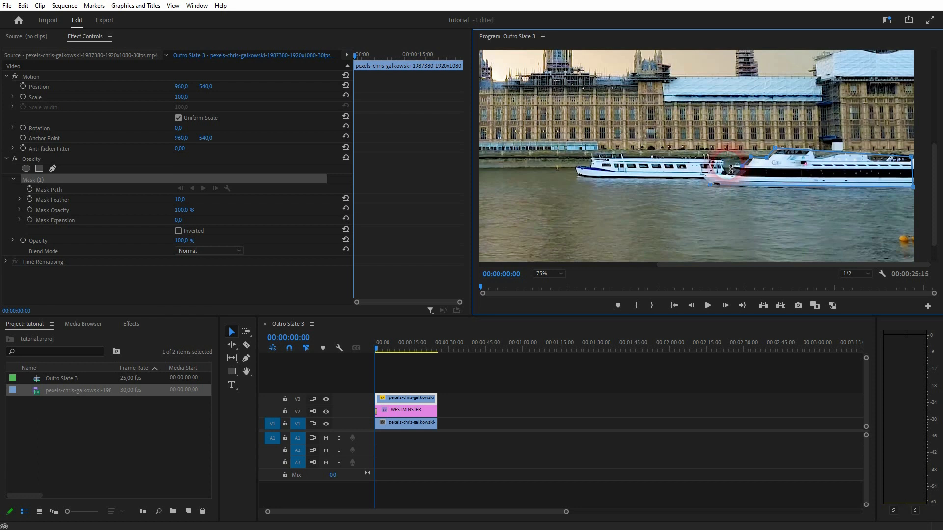
click(710, 187)
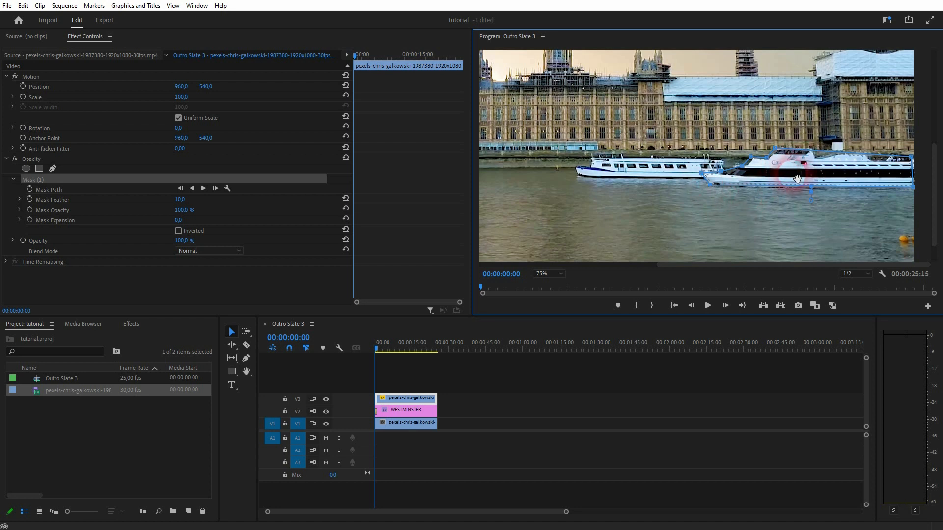
Turn on Mask Path keyframing for Mask (1) at 00:00:00:00 and track the mask forward through the whole clip.
click(378, 348)
mouse_move(383, 350)
mouse_down()
mouse_move(412, 353)
mouse_move(367, 353)
mouse_up()
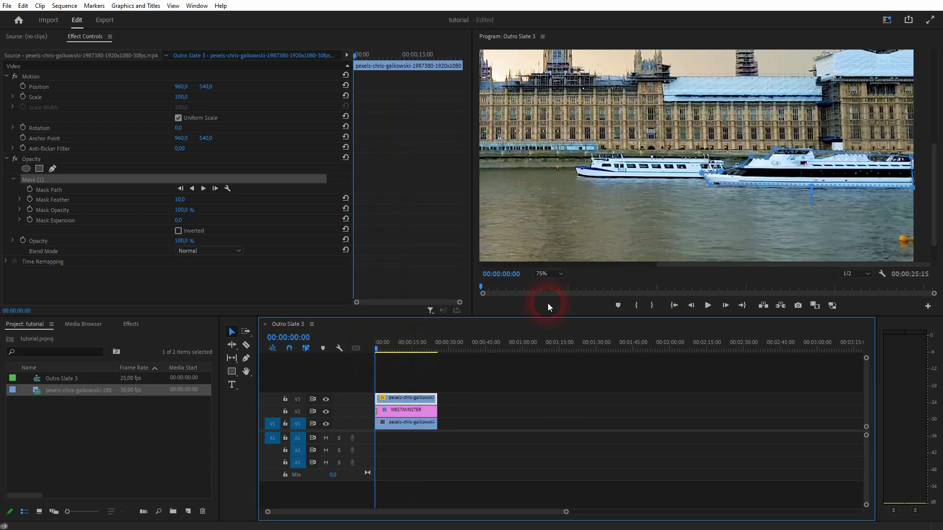
click(72, 181)
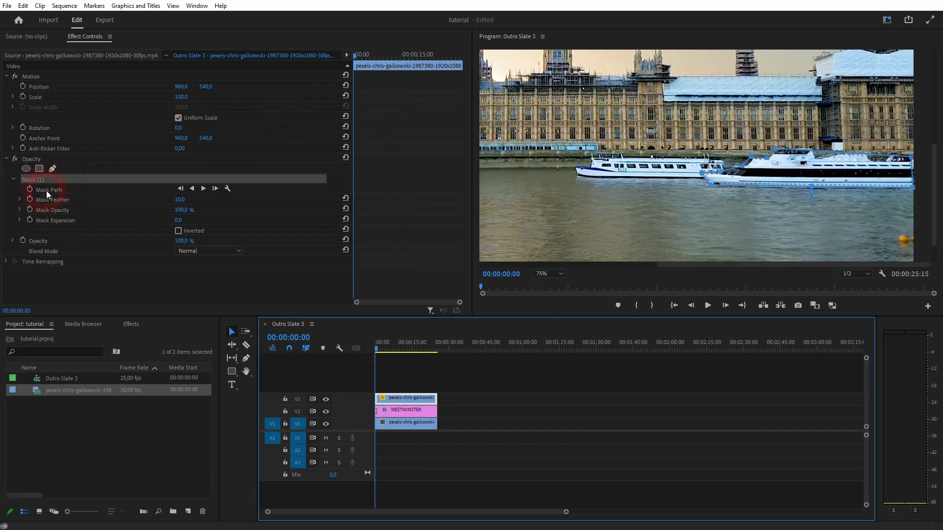
click(30, 190)
click(125, 196)
click(354, 190)
click(379, 182)
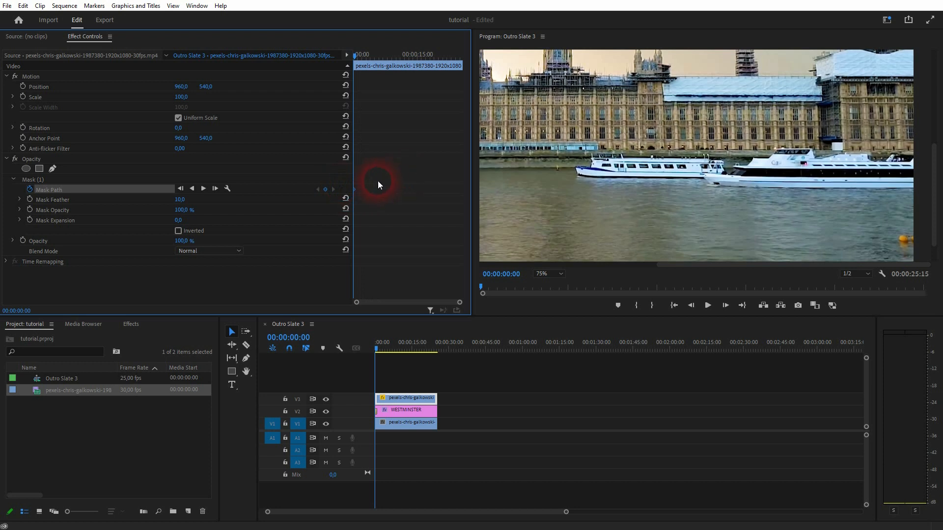
click(211, 189)
click(203, 188)
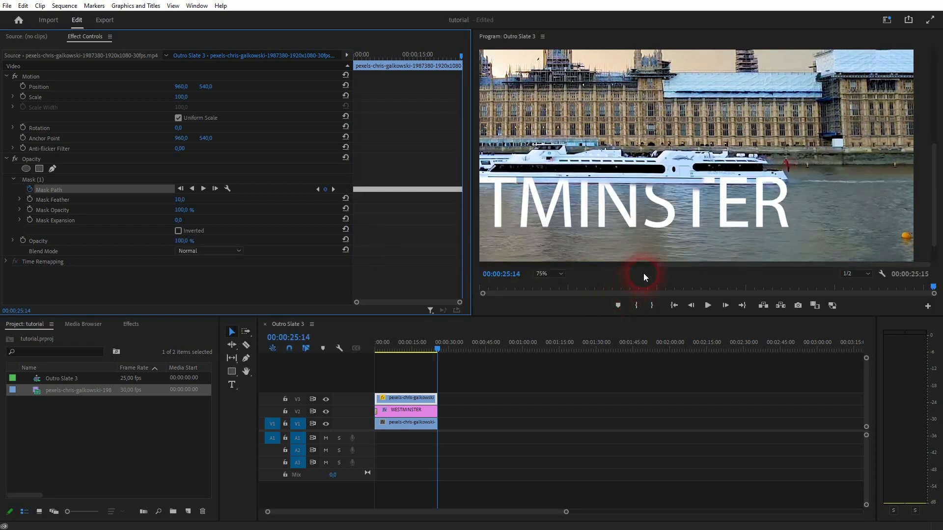
Review the tracked mask at several times, including 00:00:09:19 and 00:00:13:22, checking where the boat overlaps the title.
click(713, 176)
click(435, 343)
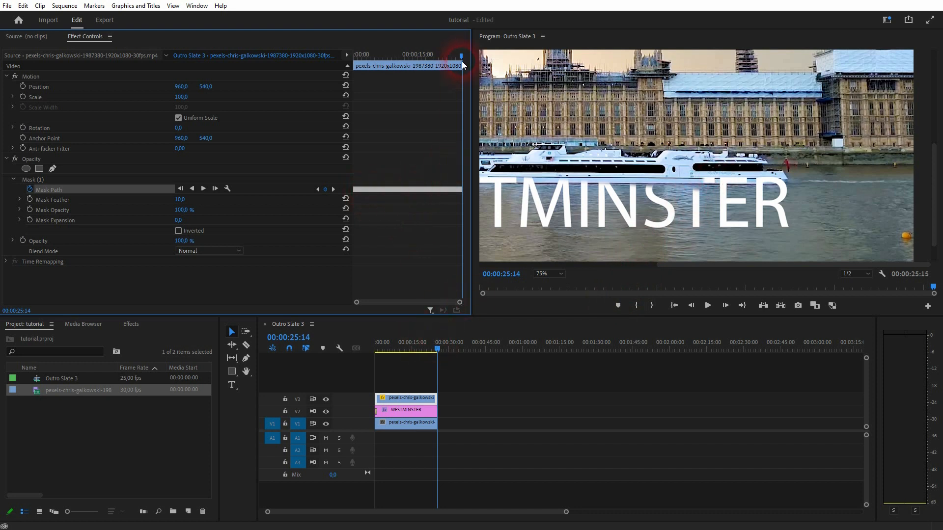
drag(461, 55, 395, 73)
click(652, 187)
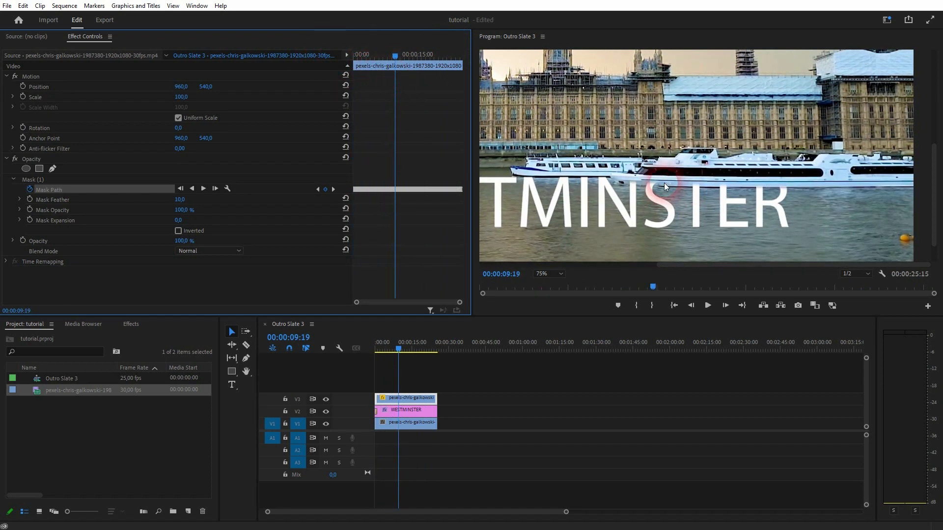
click(623, 182)
click(443, 84)
drag(390, 53, 412, 57)
click(767, 187)
click(319, 131)
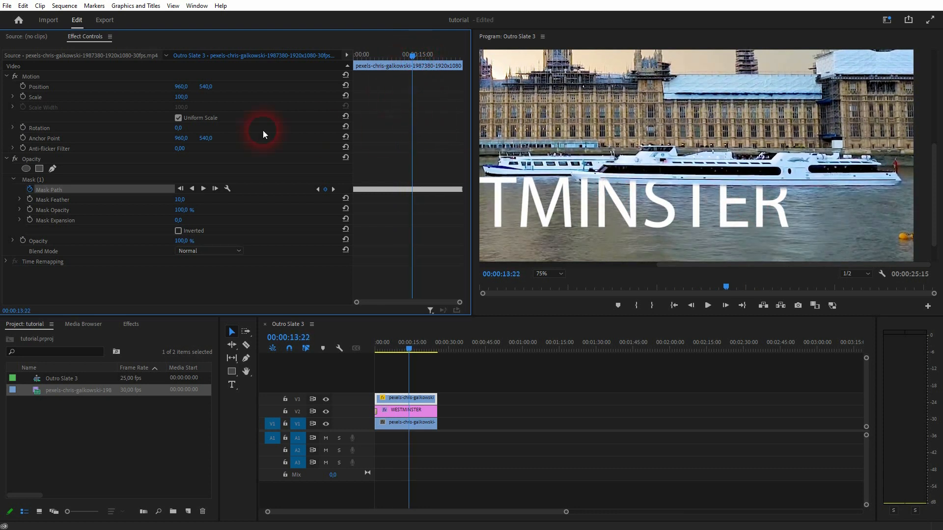
Select Mask (1) and move its lower-right point outward along the boat's hull at 00:00:13:22.
click(34, 179)
click(787, 188)
drag(794, 187, 808, 183)
Correct the mask's lower-right point at 00:00:14:23 and 00:00:15:07, moving it outward past the title's final R.
drag(411, 56, 417, 56)
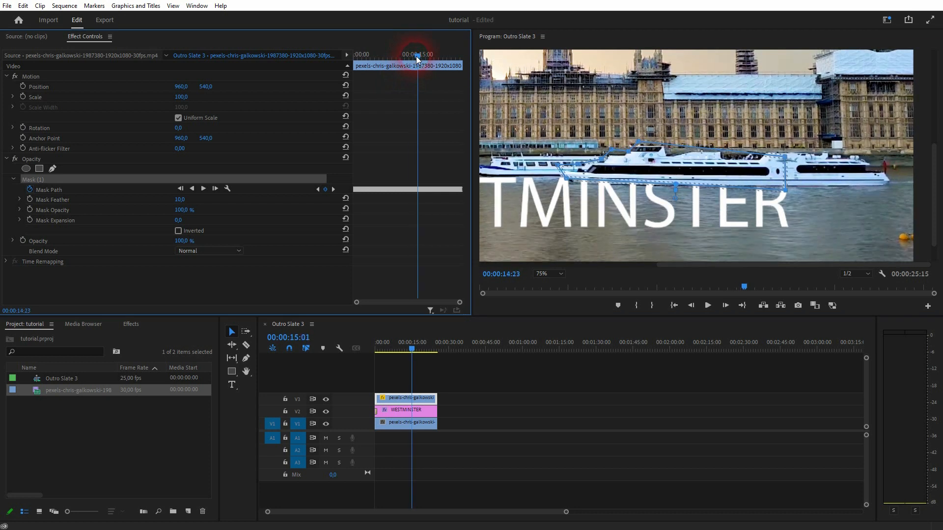
click(794, 198)
drag(785, 188, 799, 184)
click(430, 69)
drag(417, 56, 419, 56)
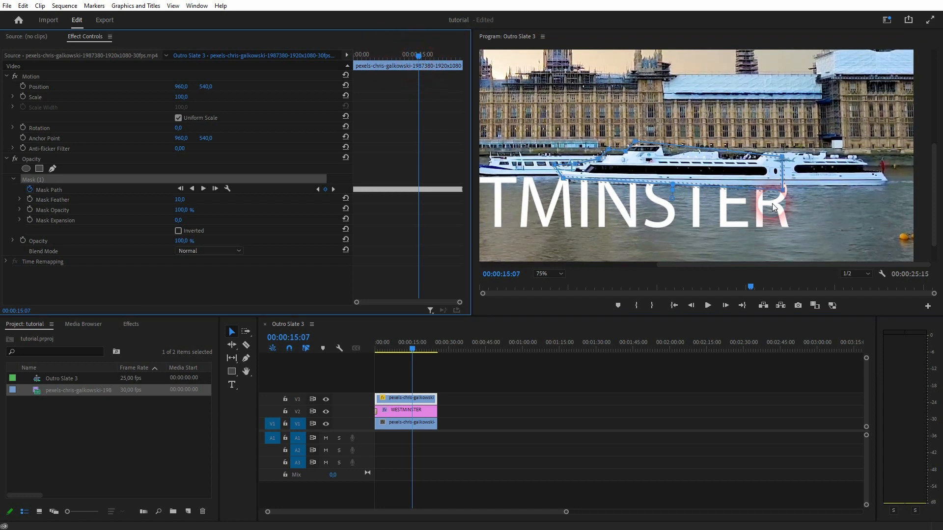
drag(782, 189, 797, 189)
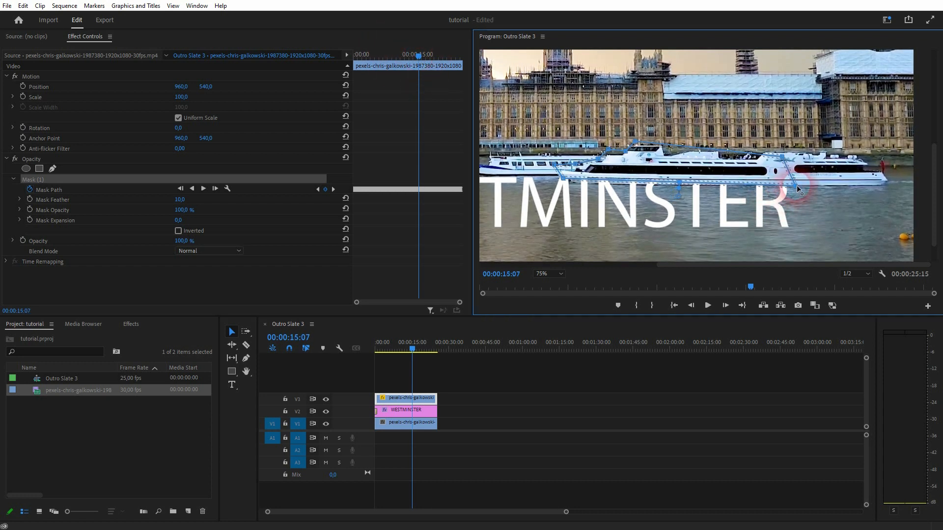
Return to 00:00:14:23 to check the corrected mask edge against the title, and clear the clip selection.
drag(417, 57, 415, 56)
click(308, 262)
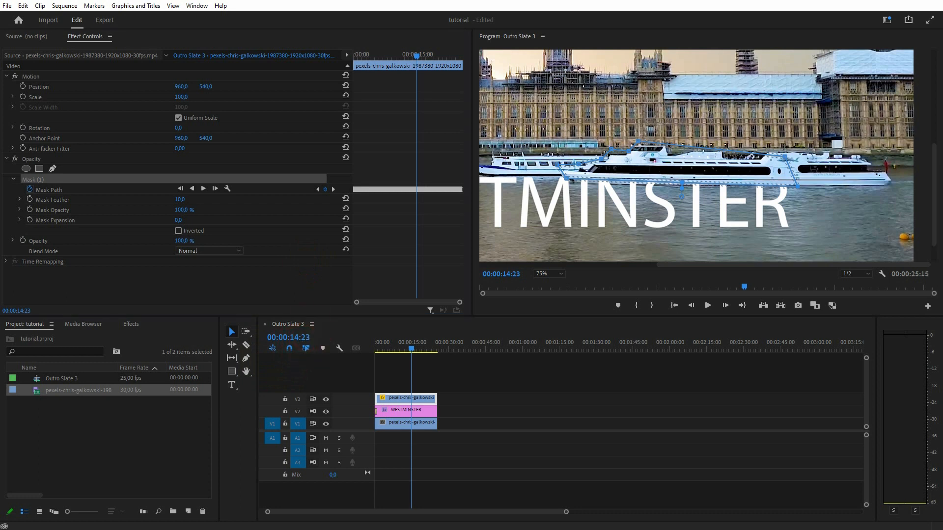
click(306, 344)
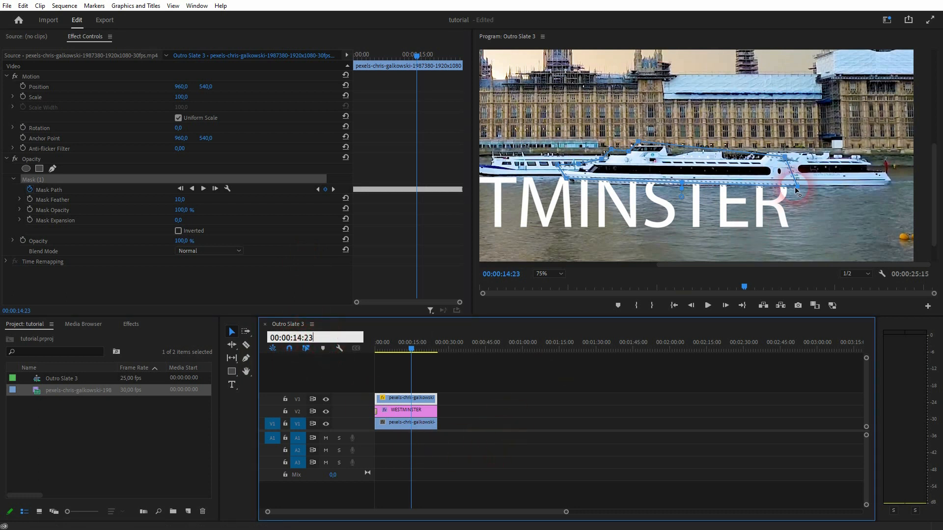
click(327, 339)
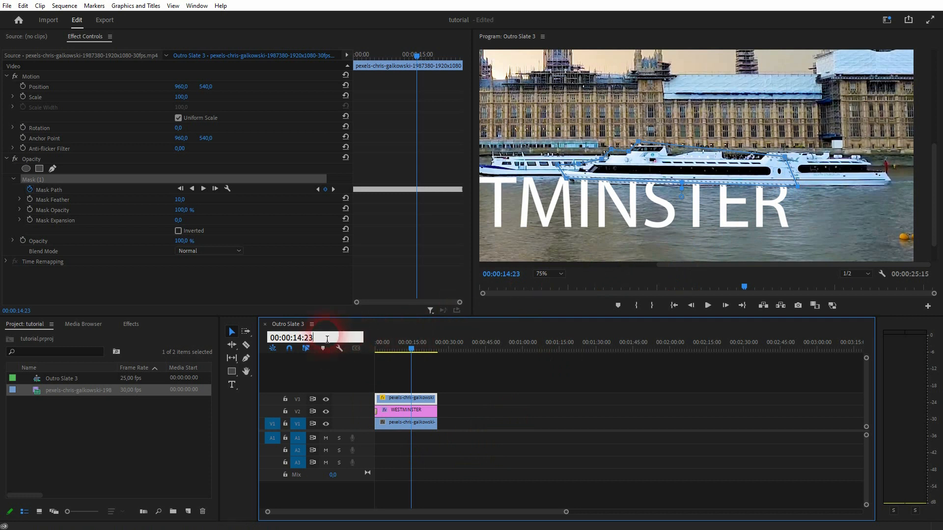
click(465, 380)
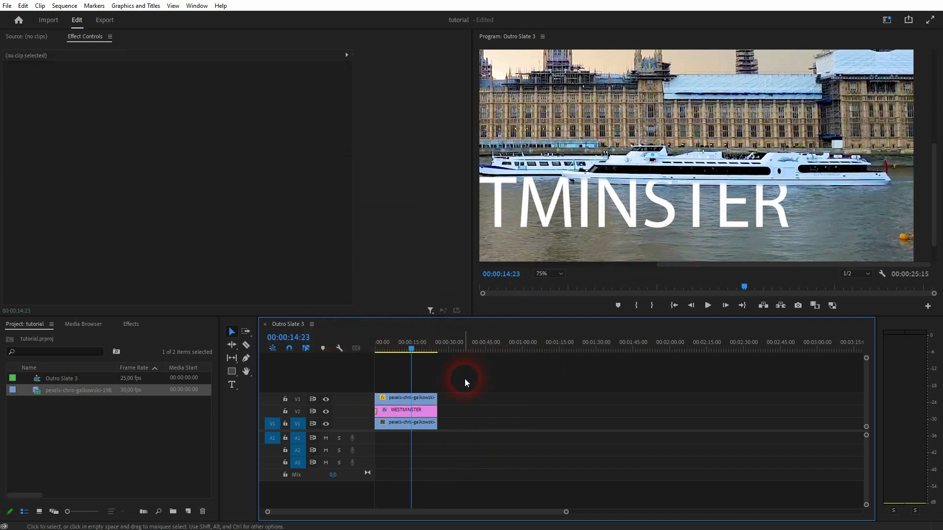
Reselect Mask (1) on the top video clip and move its lower-right point outward past the title's final R at 00:00:14:24.
click(806, 179)
key(Right)
click(423, 397)
click(46, 177)
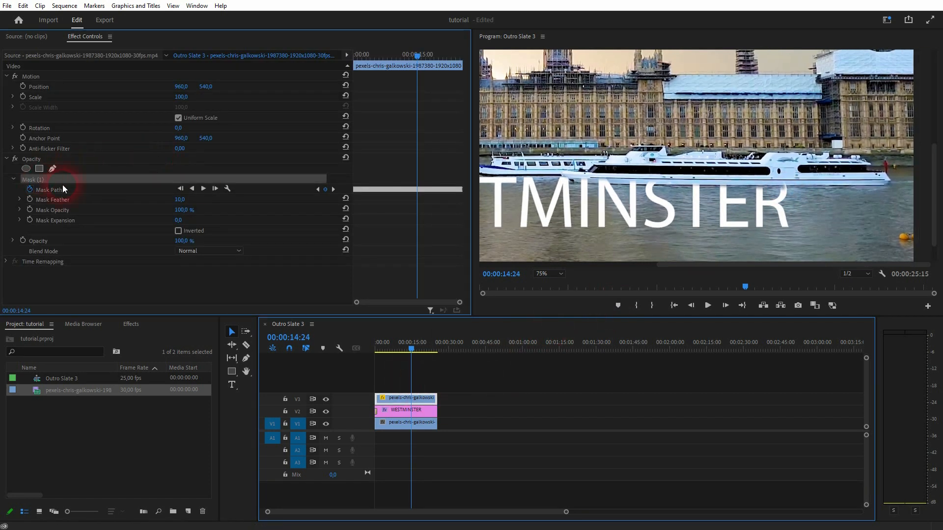
drag(784, 183, 789, 186)
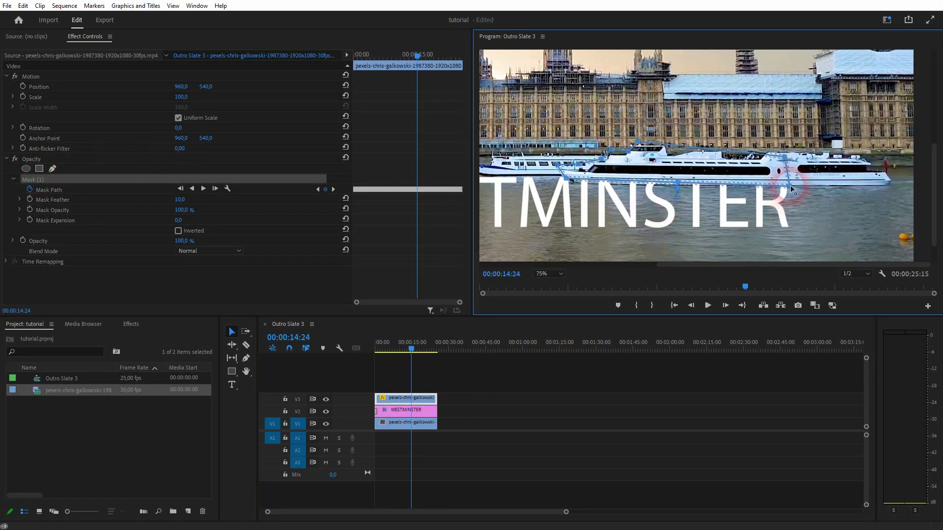
Move the mask's lower-right point outward past the final R on the Mask Path keyframes at 00:00:15:00, 00:00:15:01 and 00:00:15:02.
click(334, 189)
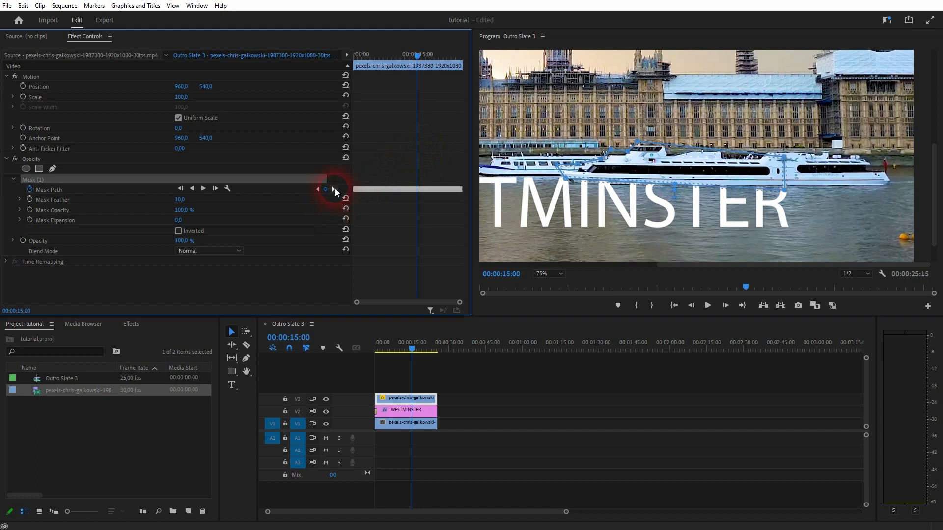
drag(786, 188, 795, 189)
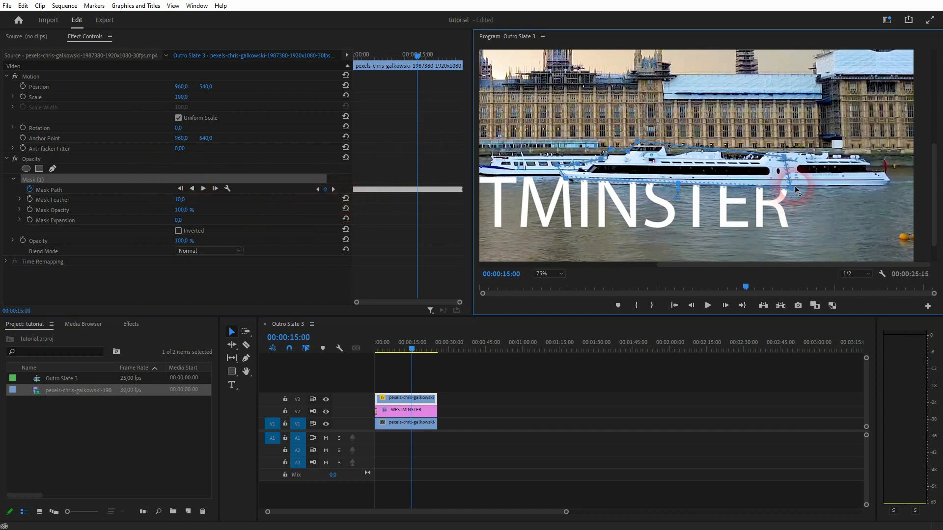
click(332, 189)
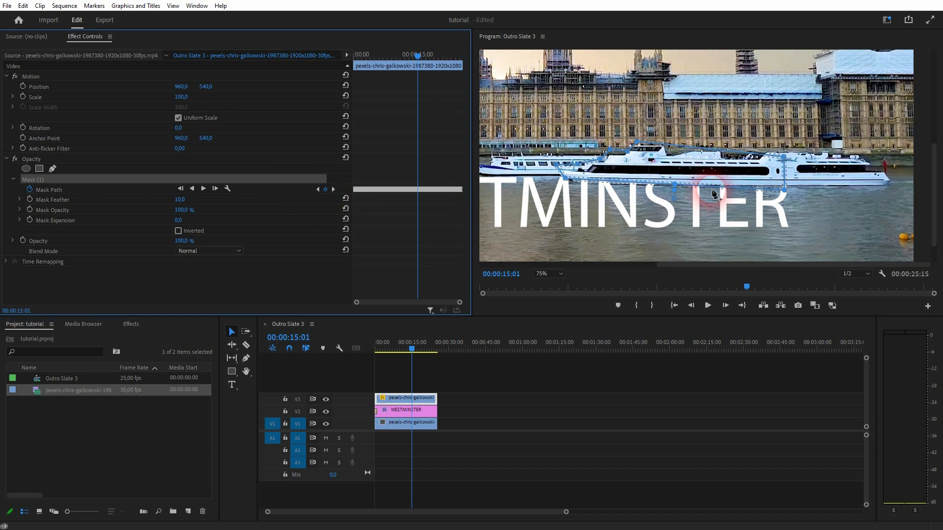
drag(786, 191, 796, 188)
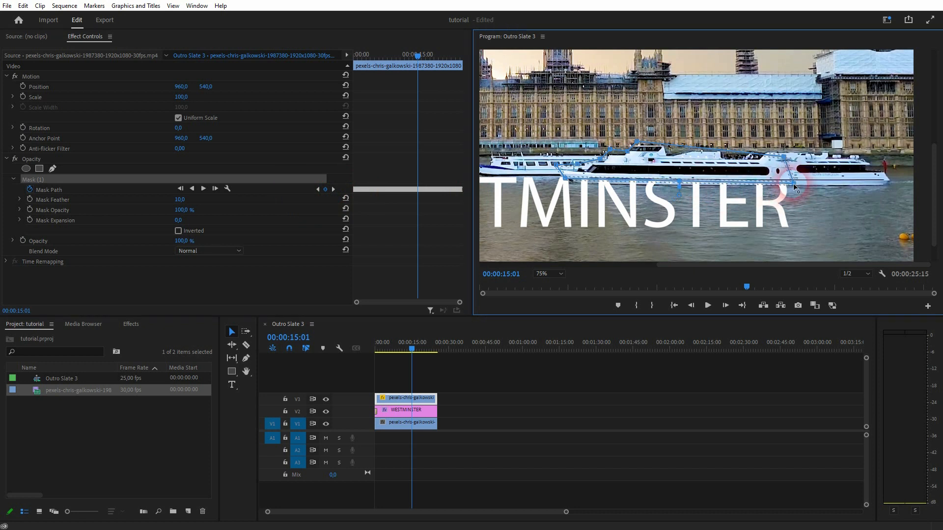
click(334, 189)
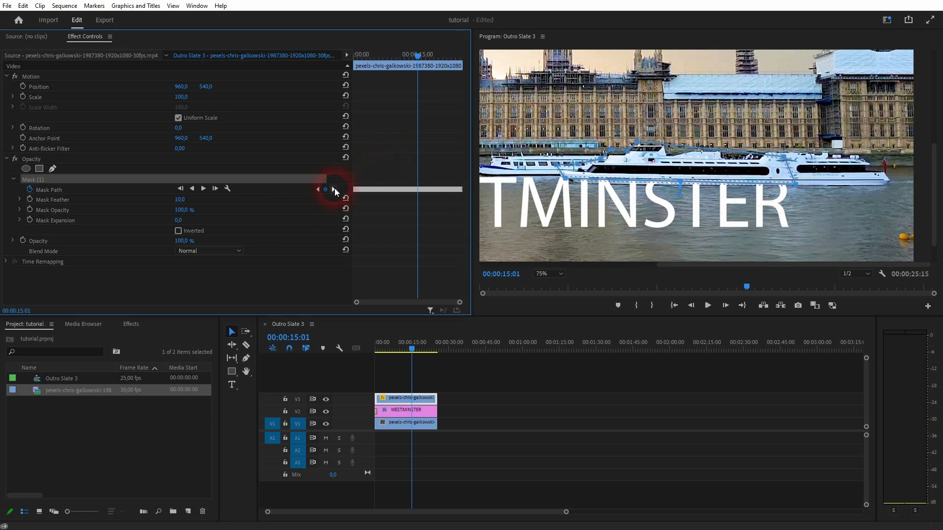
drag(783, 188, 795, 184)
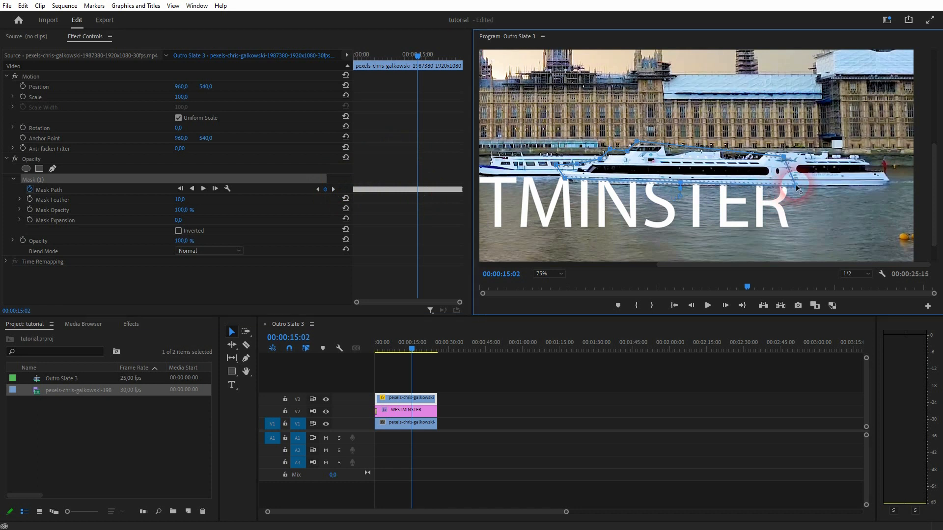